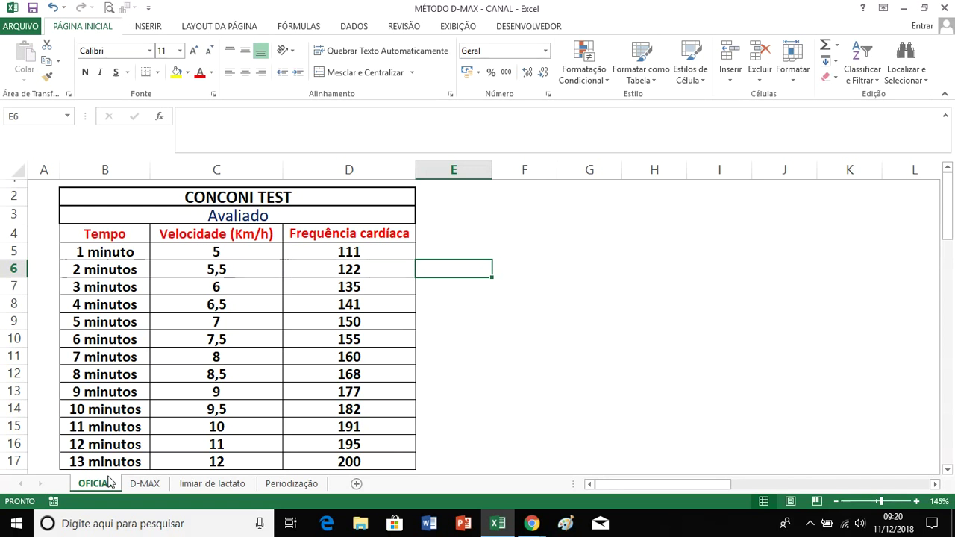
- Switch to the D-MAX sheet to view the FC-versus-velocity deflection chart marking Limiar 2 near 14.4 km/h
click(142, 483)
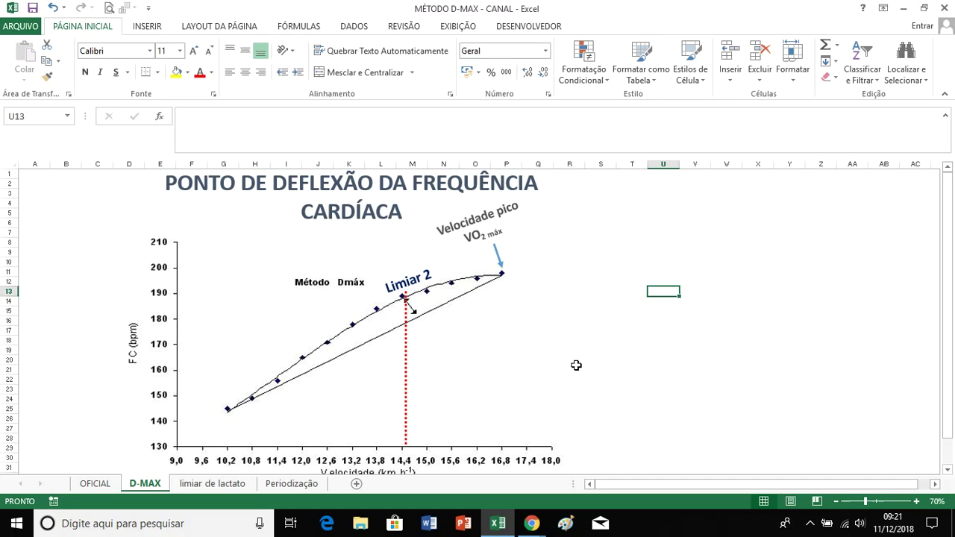
- Select the D-MAX deflection chart image, then return to the OFICIAL Conconi test table sheet
click(530, 355)
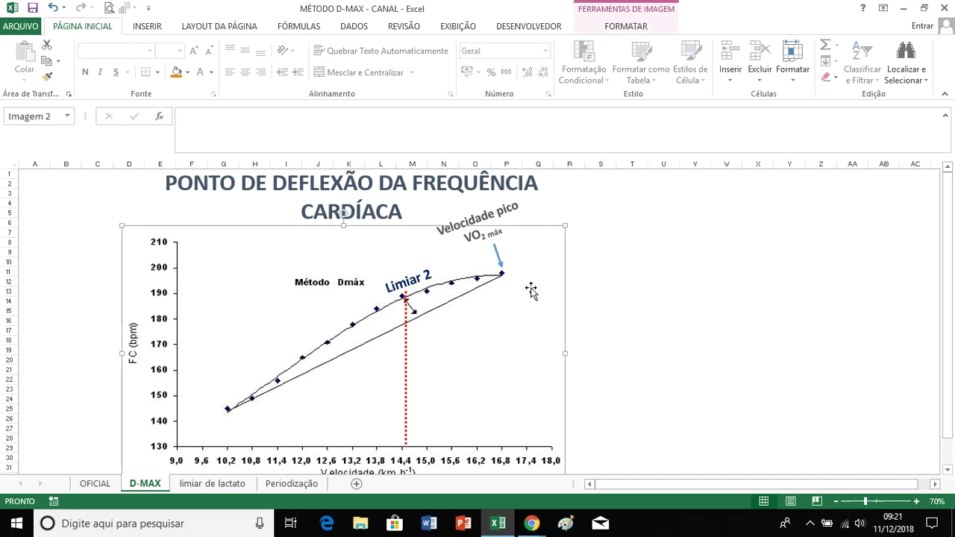
click(604, 295)
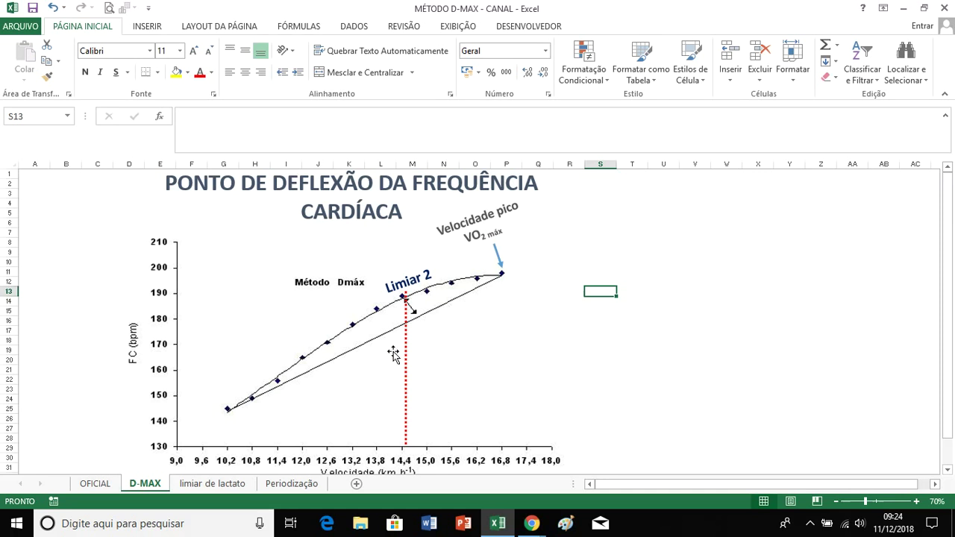
click(97, 484)
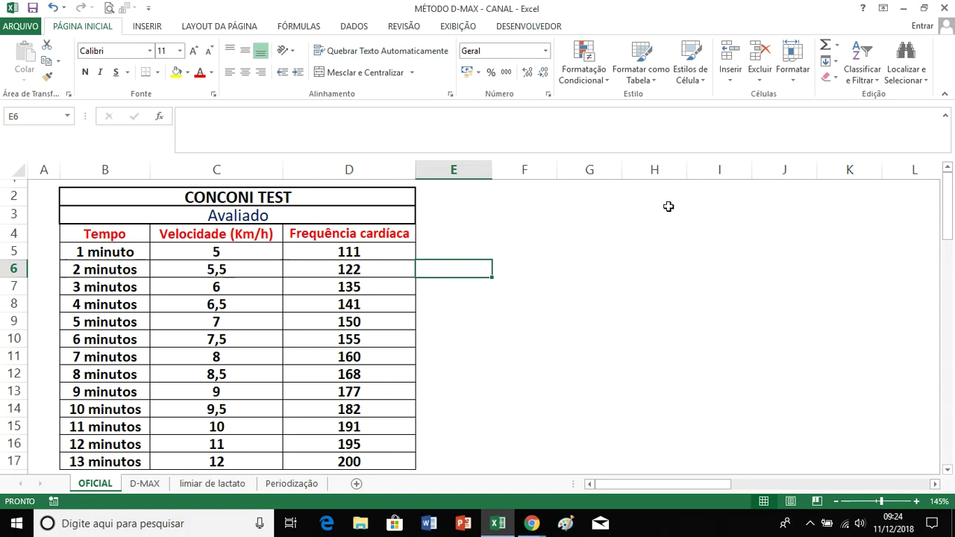
click(619, 276)
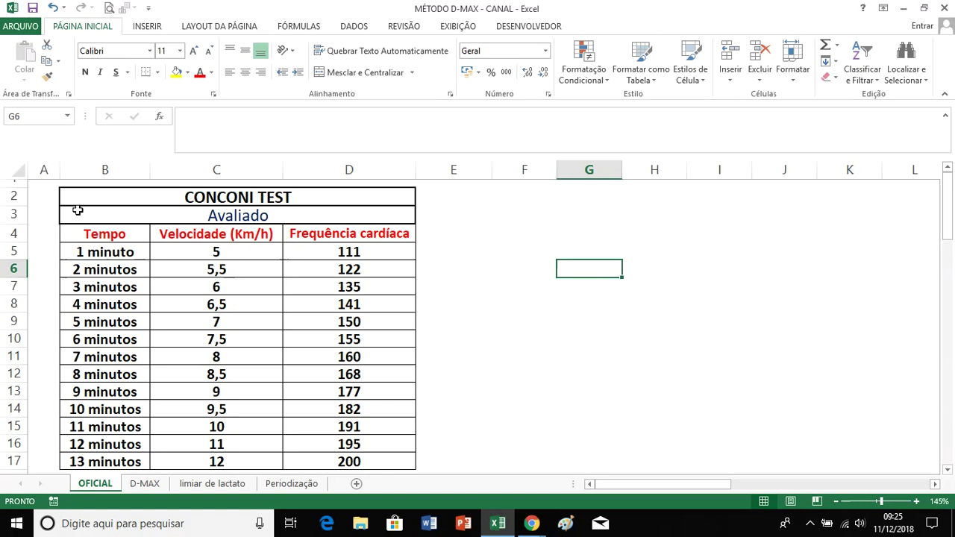
click(232, 197)
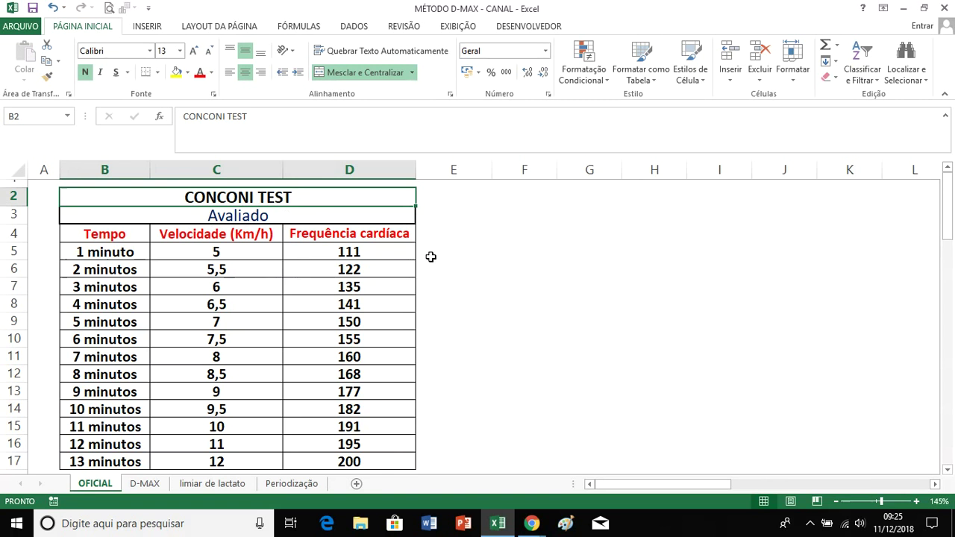
click(431, 256)
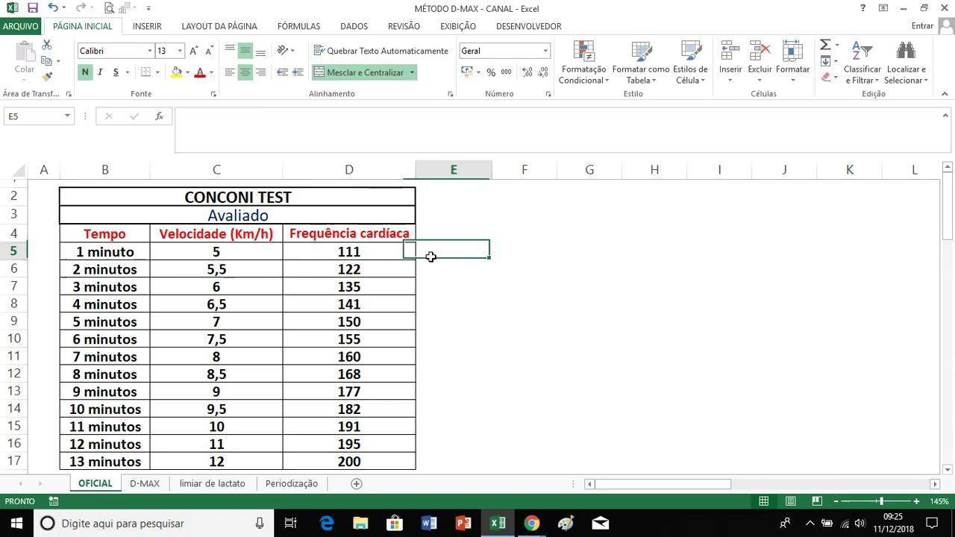
click(249, 212)
click(250, 197)
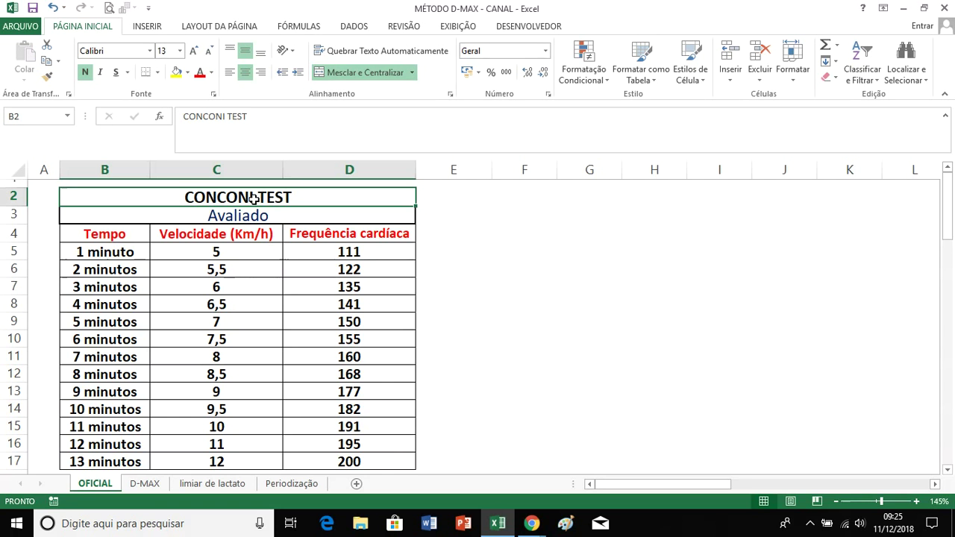
click(272, 220)
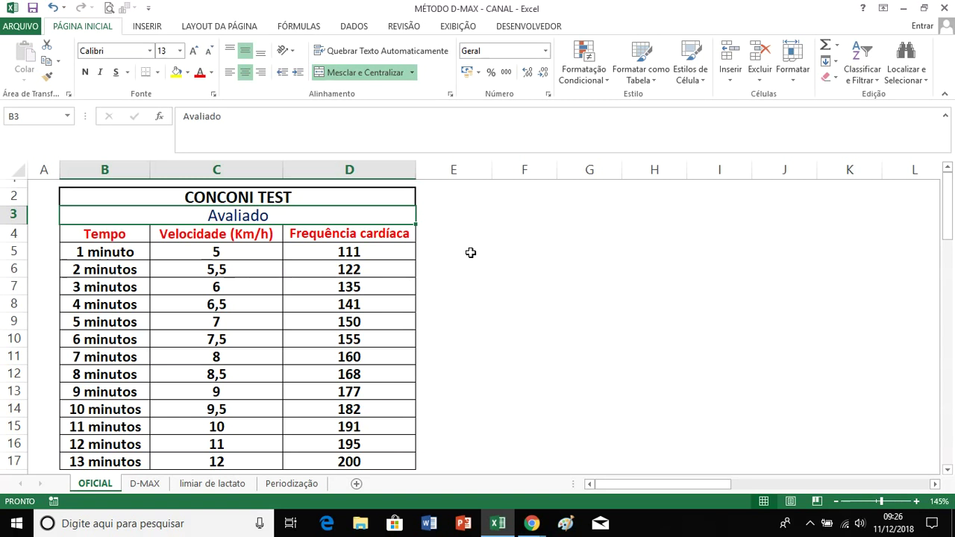
click(237, 248)
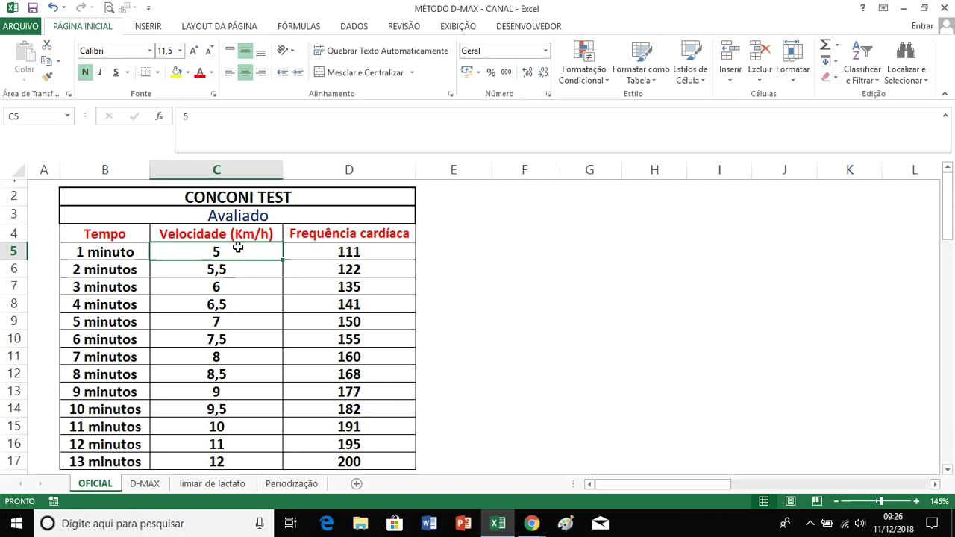
click(252, 321)
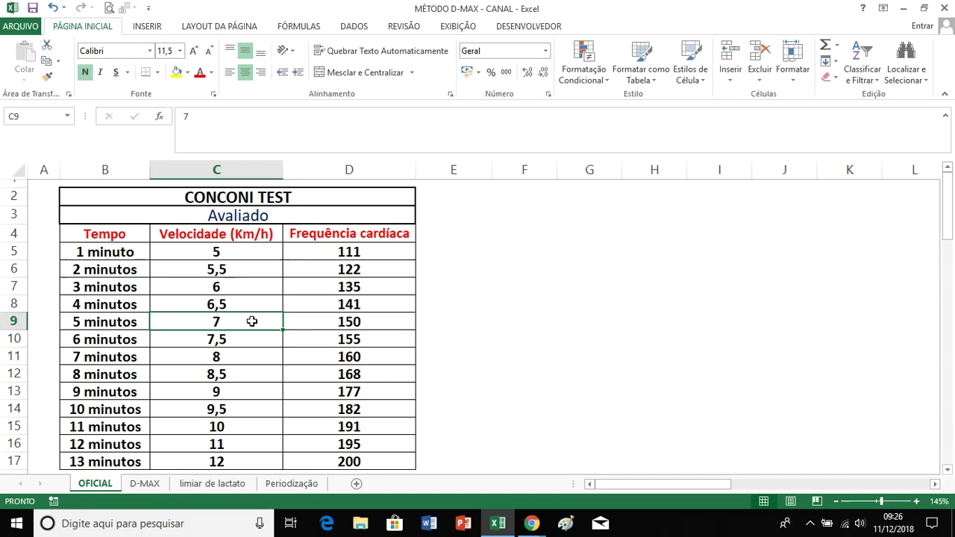
click(246, 250)
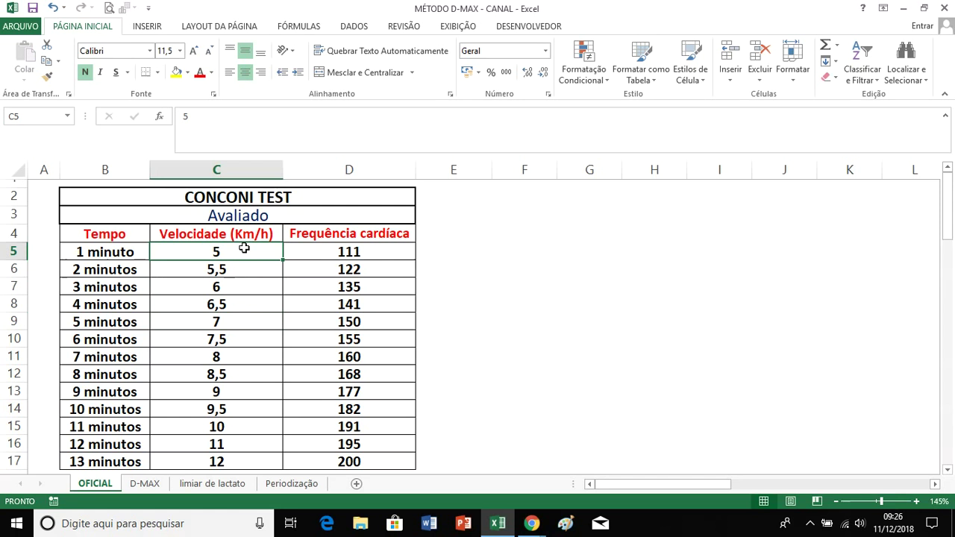
key(Down)
key(Down)
key(Down)
key(Down)
key(Down)
key(Down)
key(Up)
key(Up)
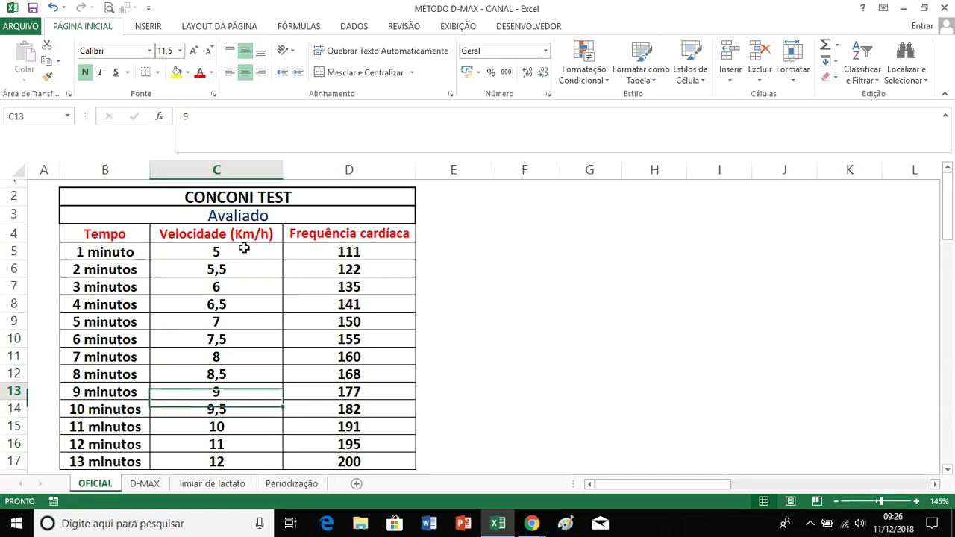
key(Up)
key(Up)
key(Up)
click(247, 250)
click(239, 270)
click(234, 286)
click(212, 303)
click(119, 267)
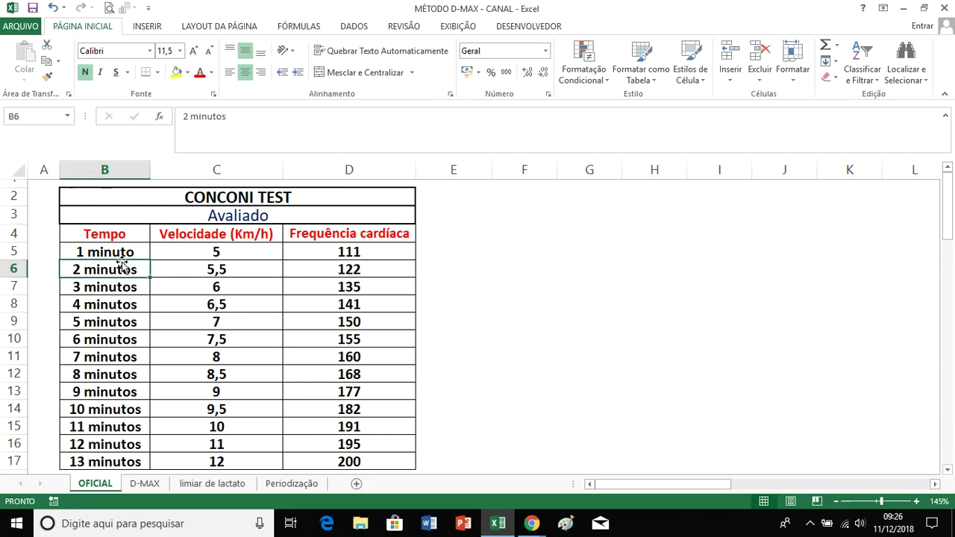
click(212, 427)
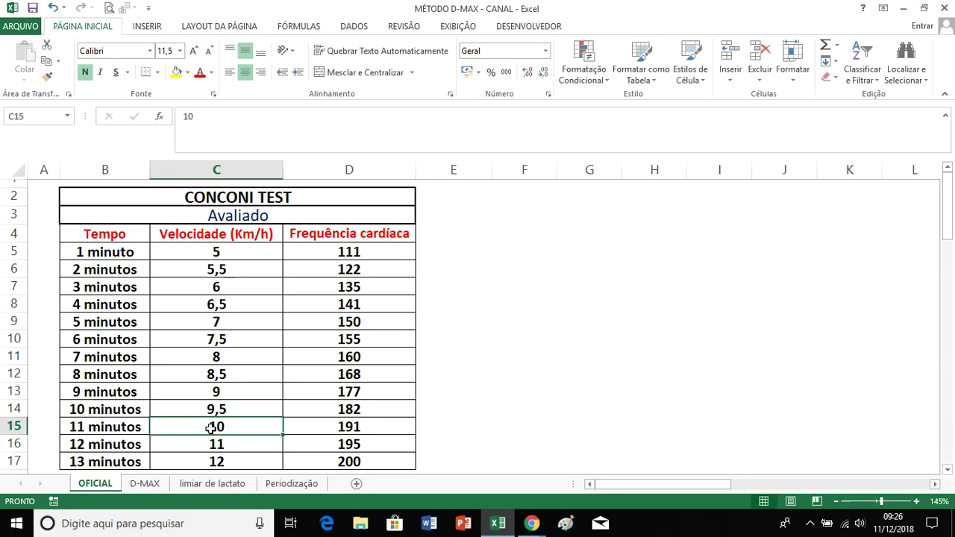
click(256, 443)
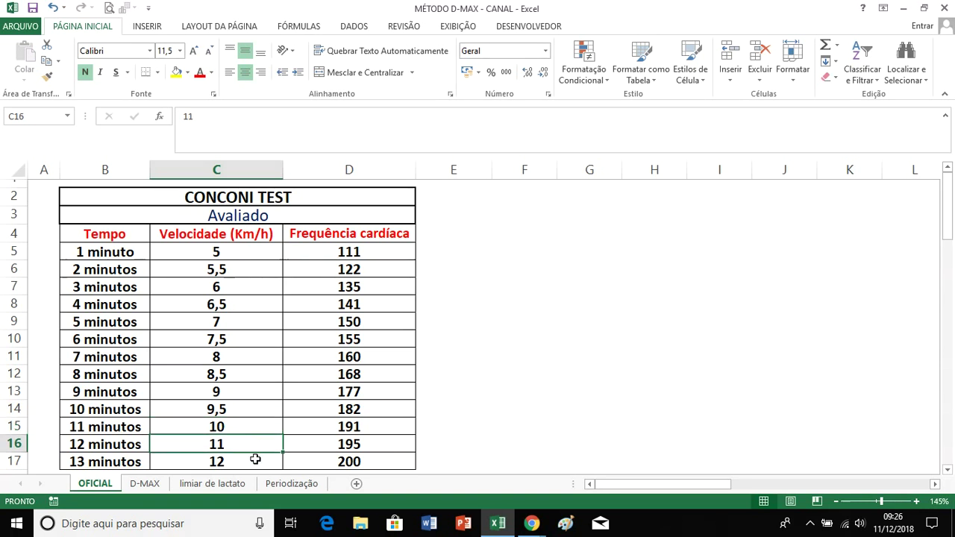
click(255, 460)
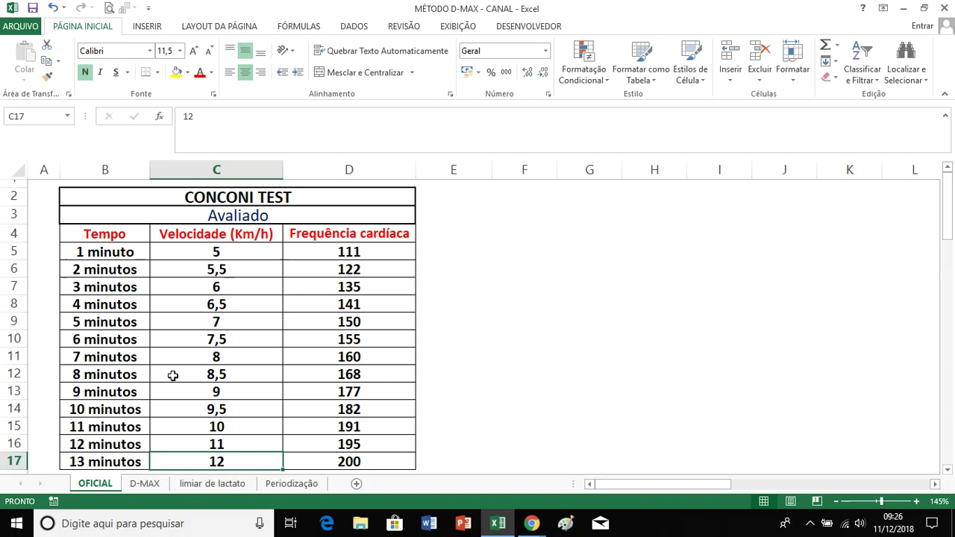
click(224, 252)
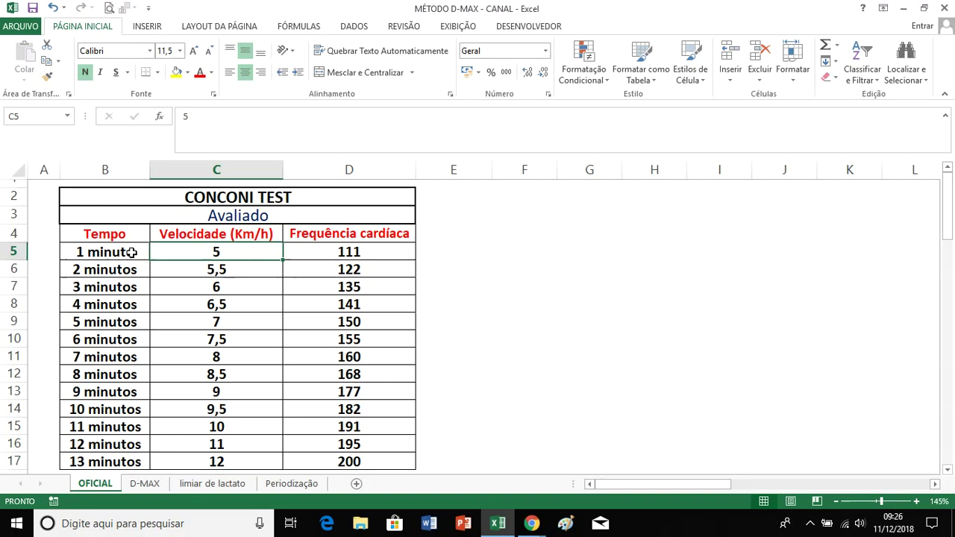
click(309, 246)
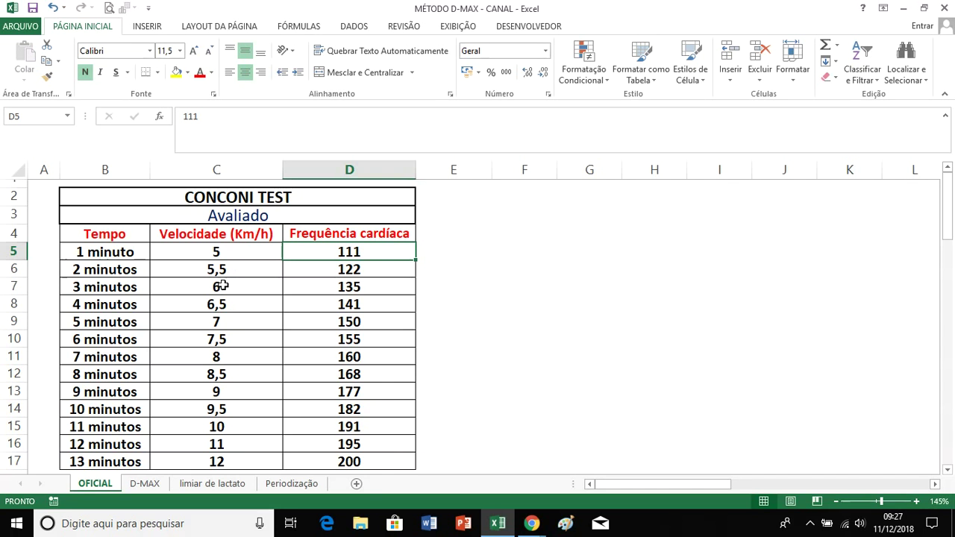
click(183, 253)
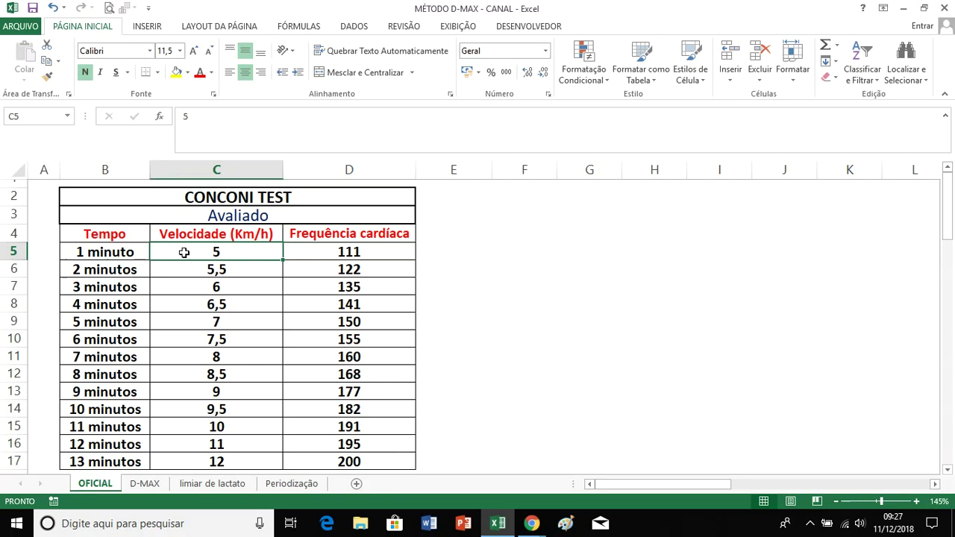
click(111, 254)
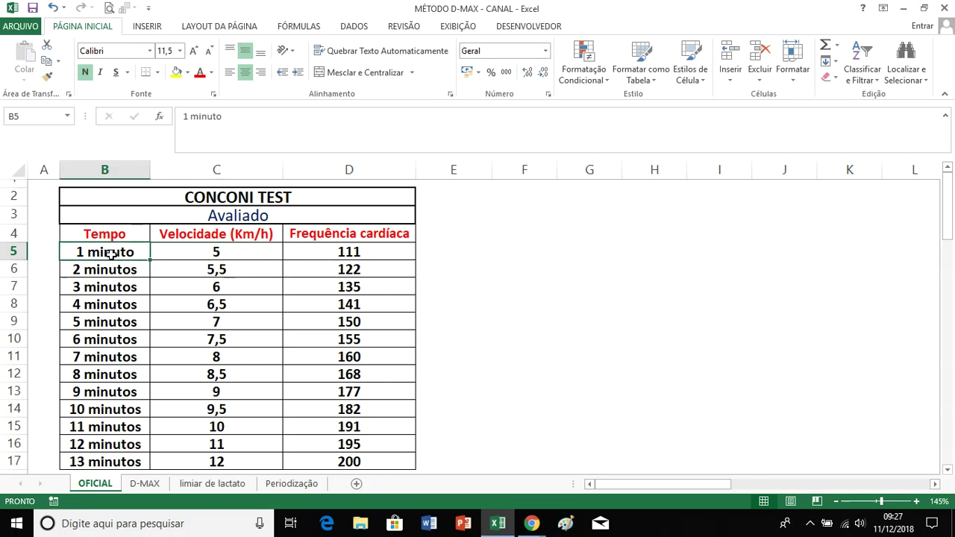
click(321, 258)
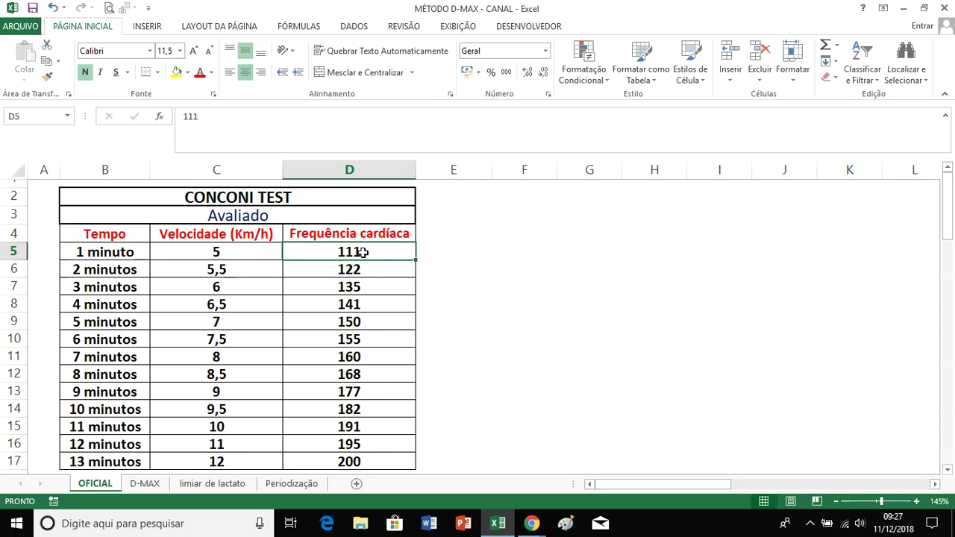
click(127, 269)
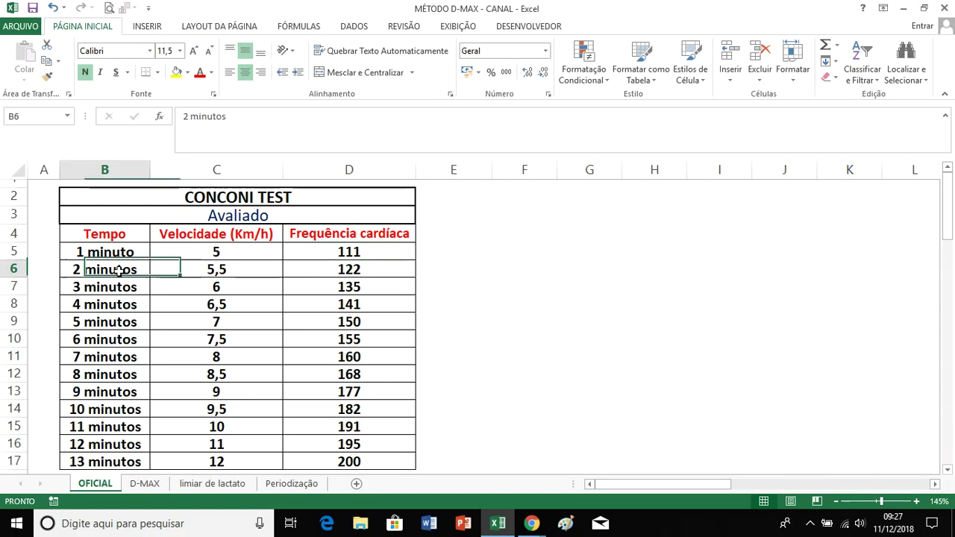
click(211, 268)
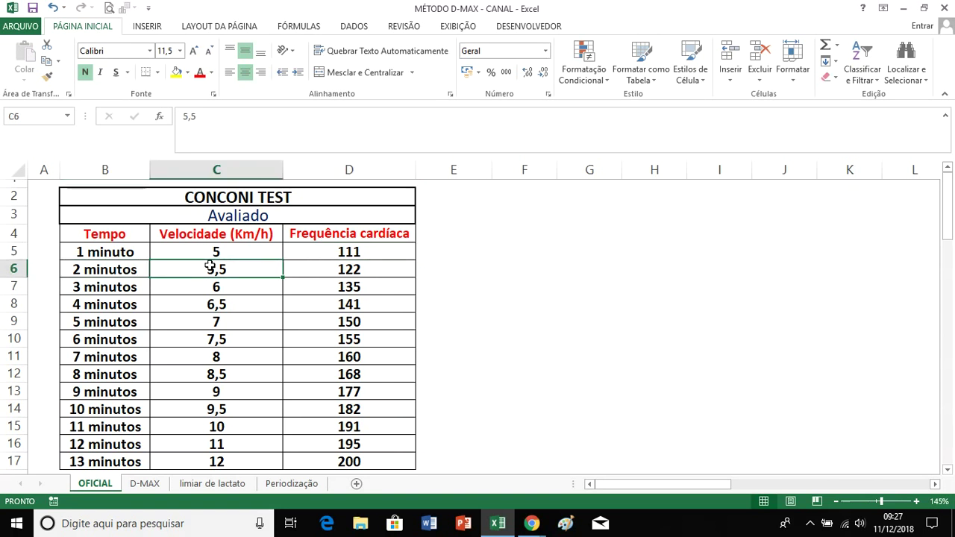
click(132, 267)
click(351, 269)
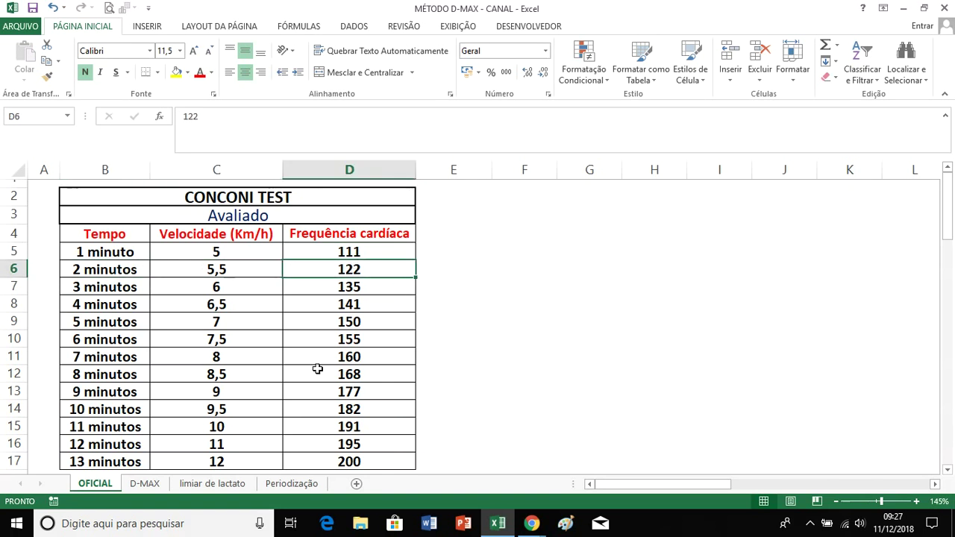
click(133, 287)
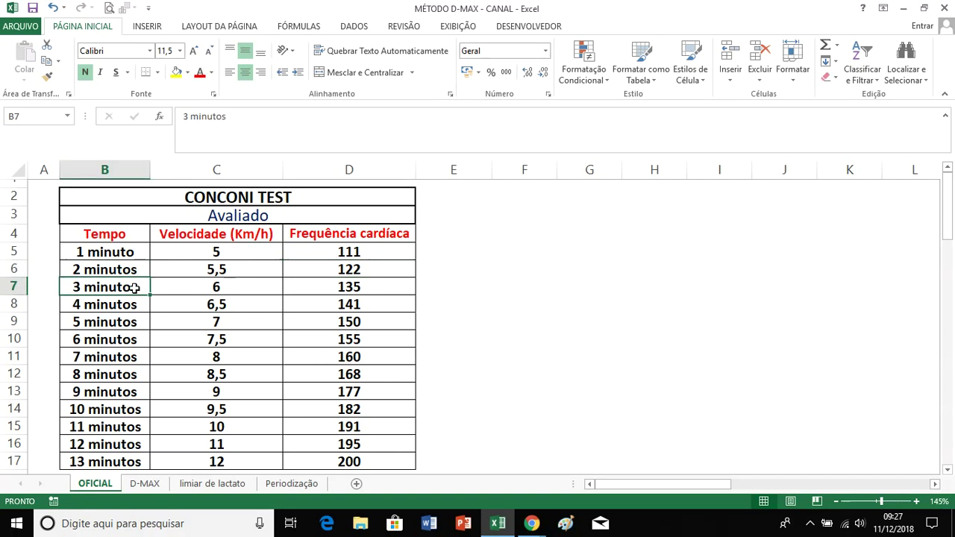
click(189, 286)
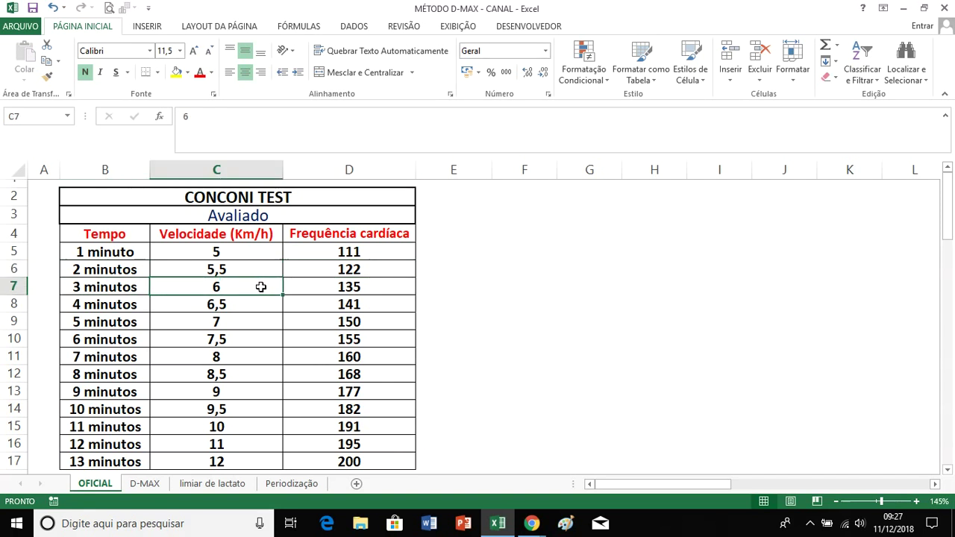
click(327, 288)
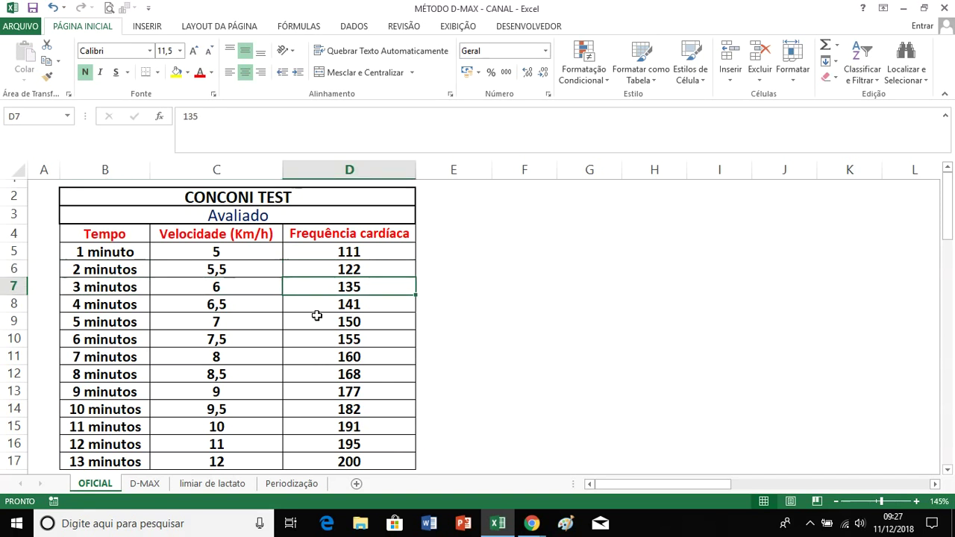
click(119, 303)
click(331, 299)
click(173, 338)
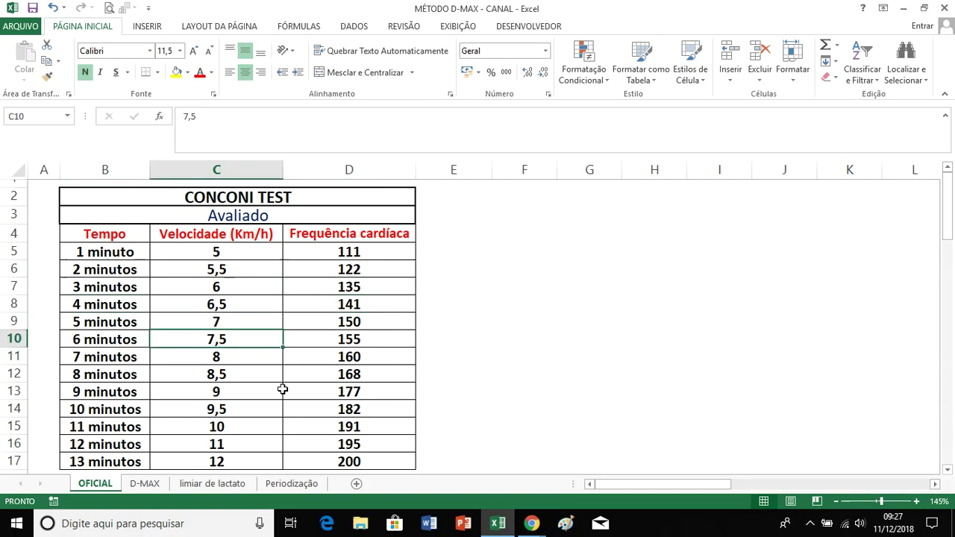
click(127, 461)
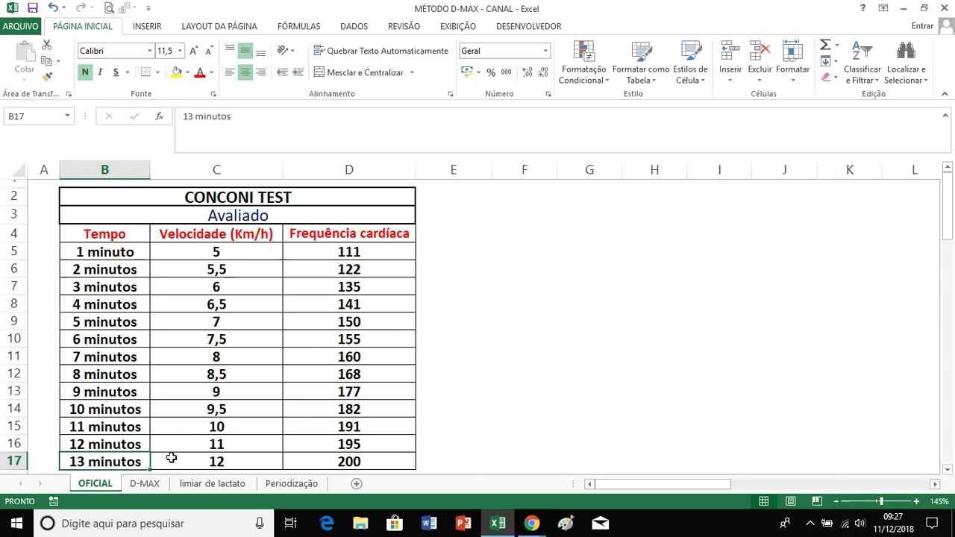
click(171, 457)
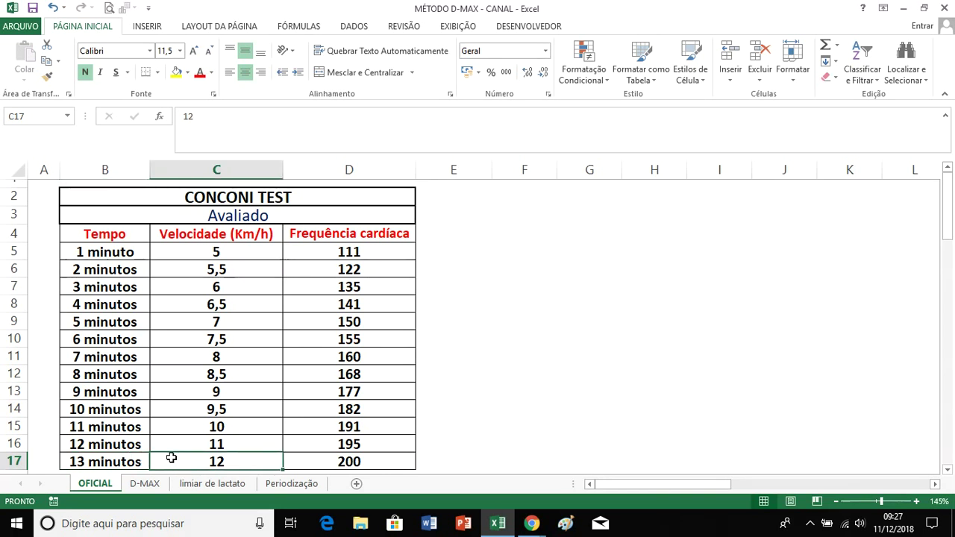
key(Right)
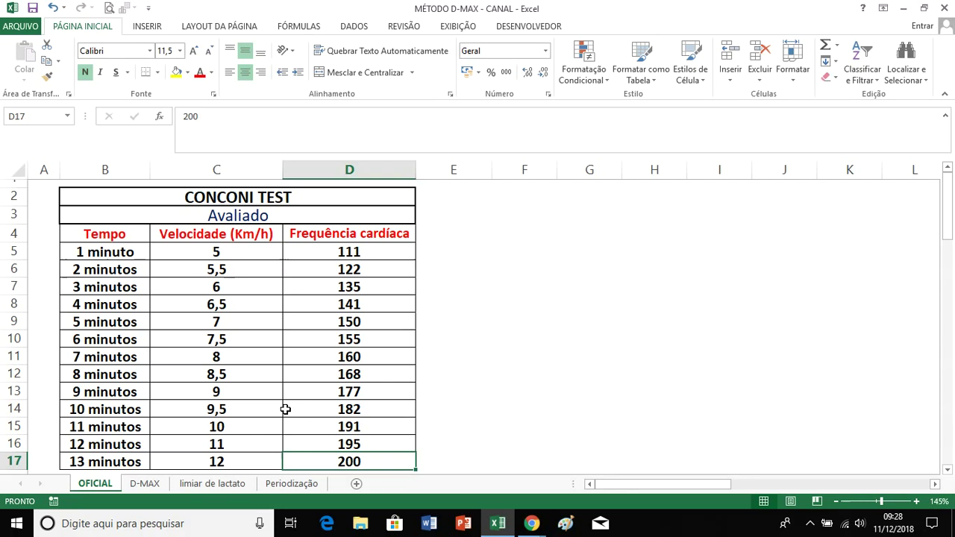
- Go back to the D-MAX sheet showing the heart-rate deflection chart with Limiar 2 near 14.4 km/h
click(145, 483)
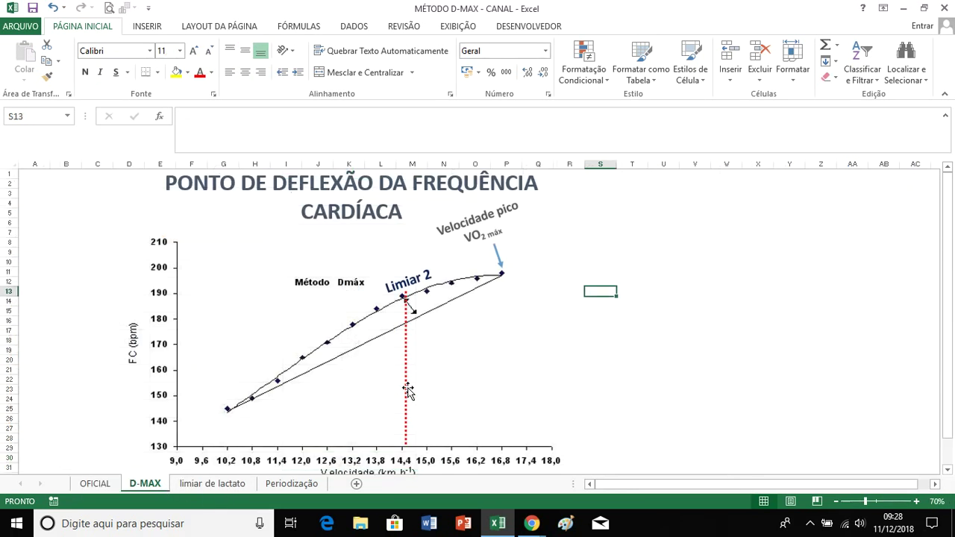